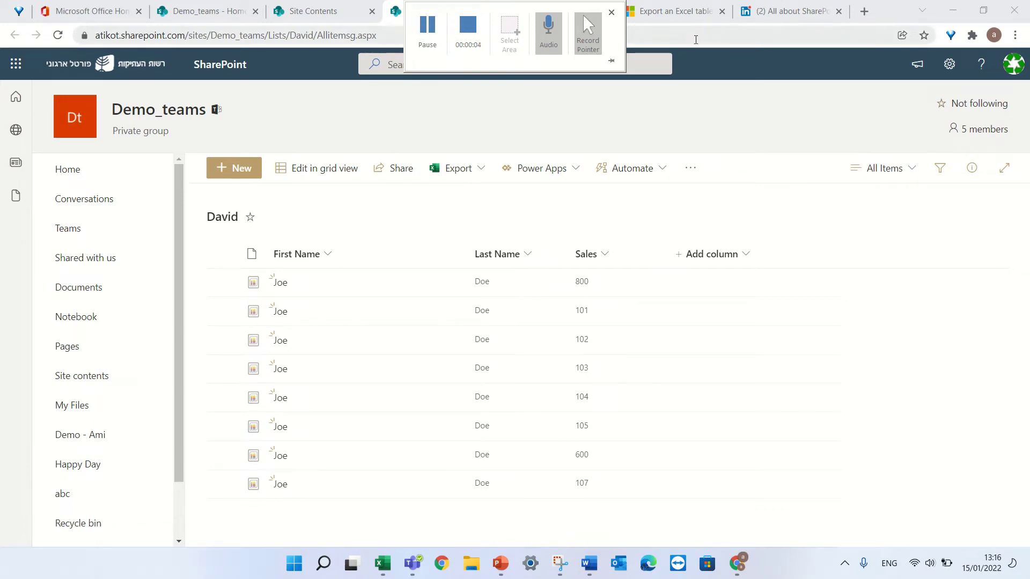
- Launch Access and create the blank database Database3 with an empty Table1
click(696, 39)
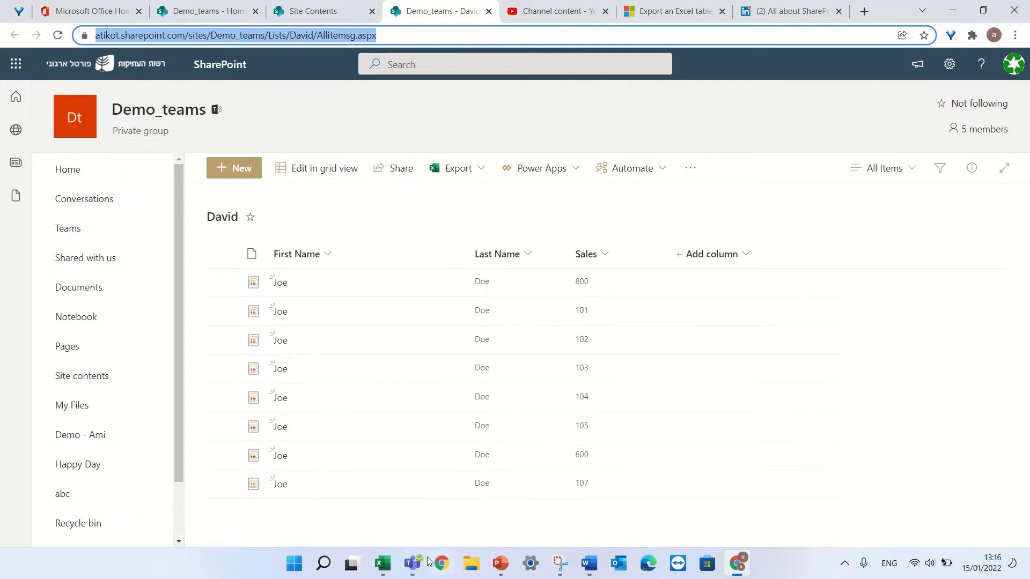
click(323, 564)
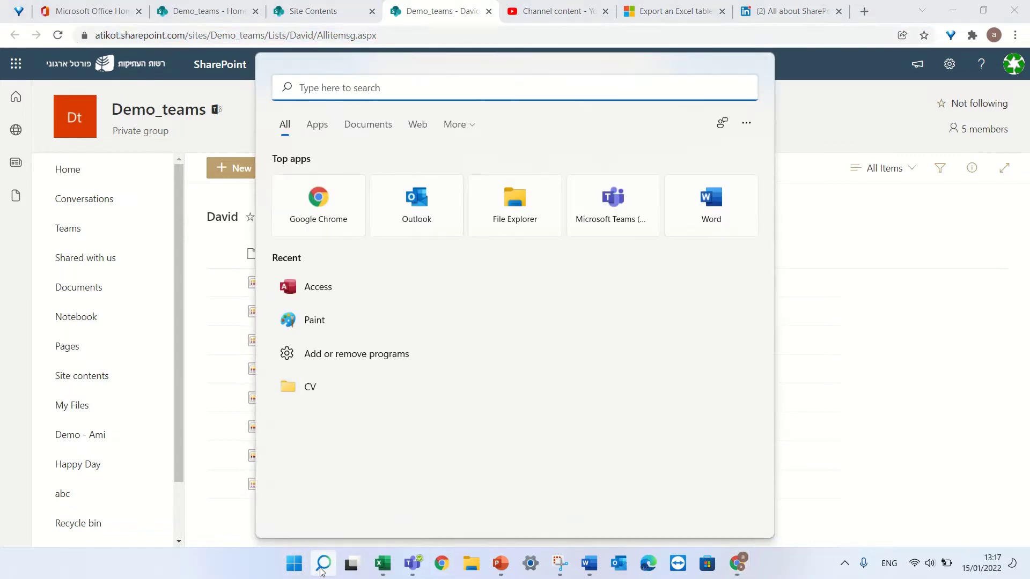
click(328, 292)
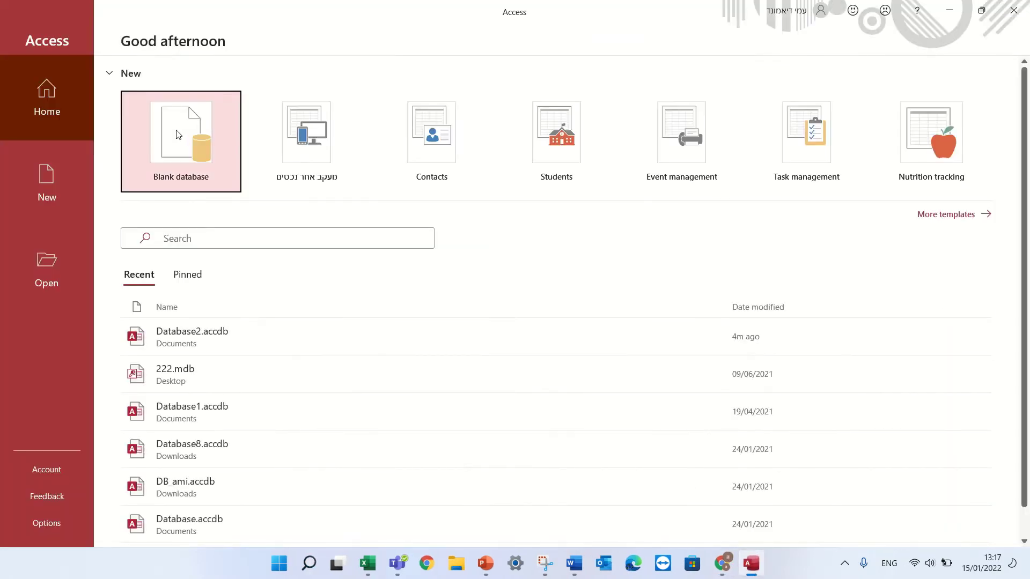
key(Return)
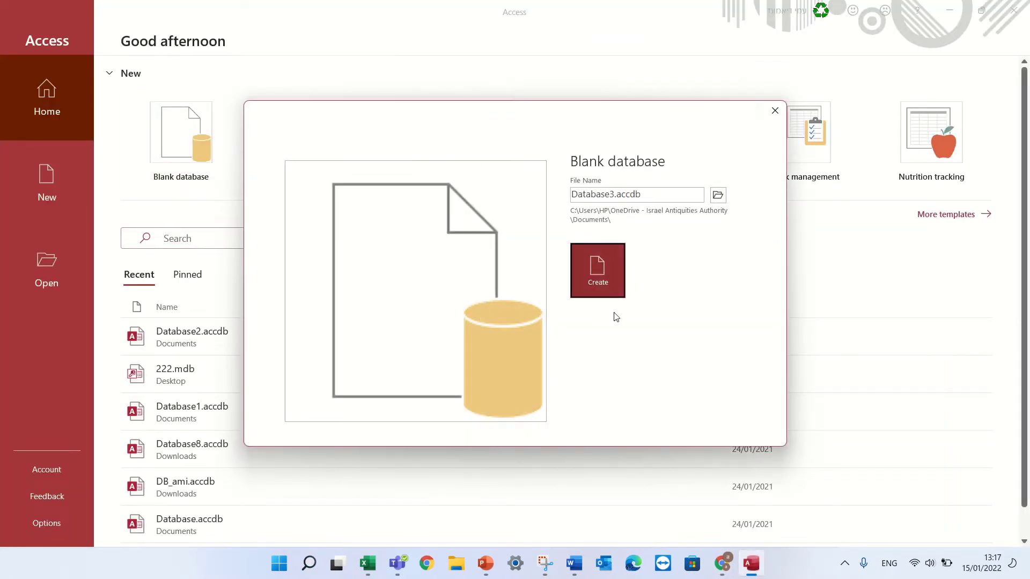
click(616, 316)
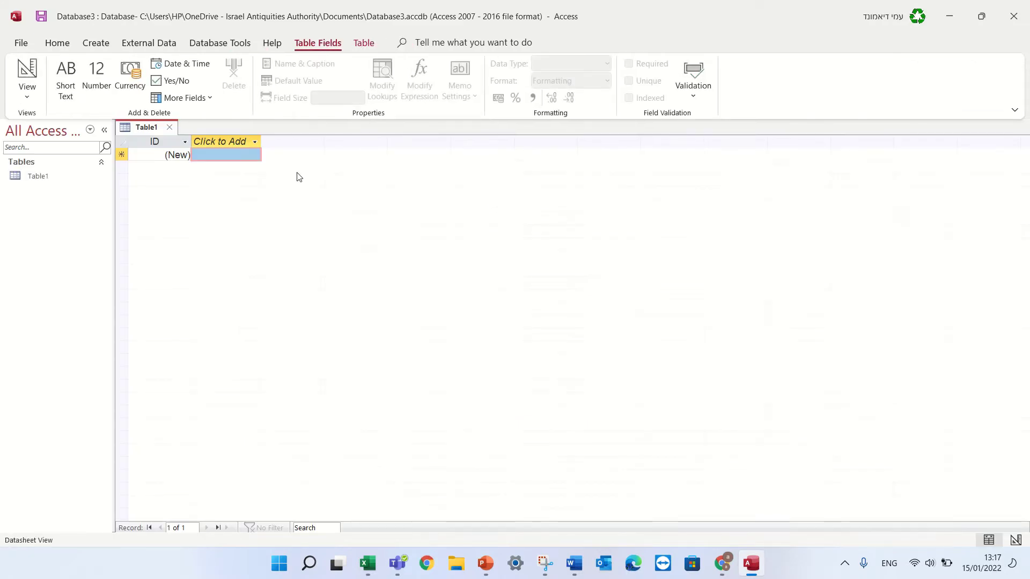
- Start a SharePoint List import from External Data, New Data Source, From Online Services
click(161, 49)
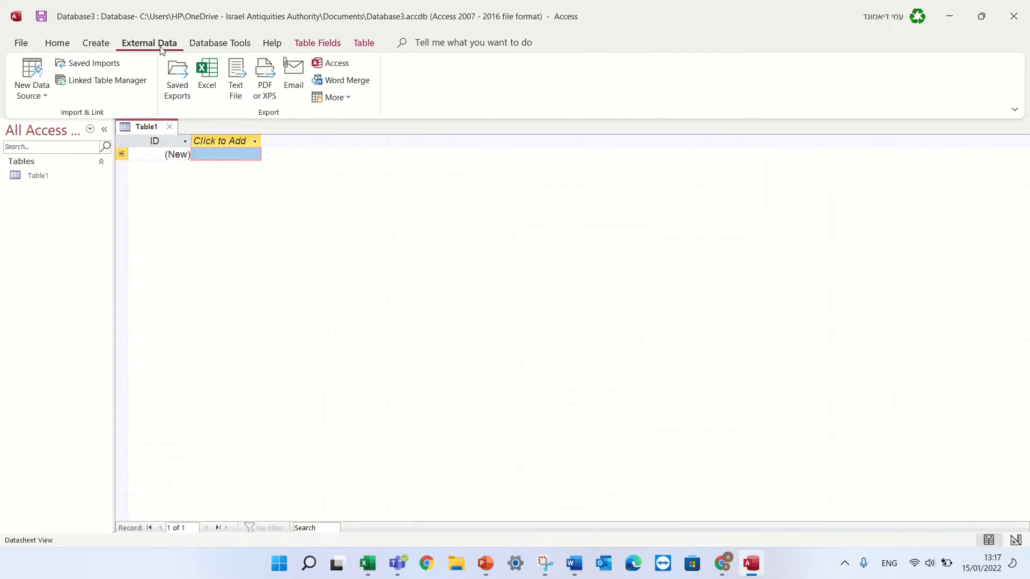
click(42, 100)
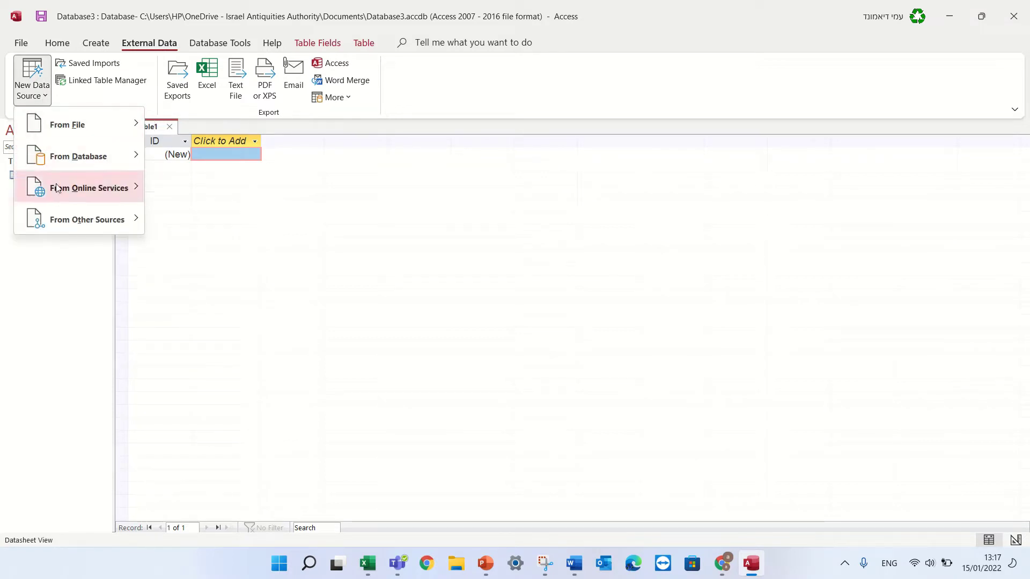
mouse_move(58, 191)
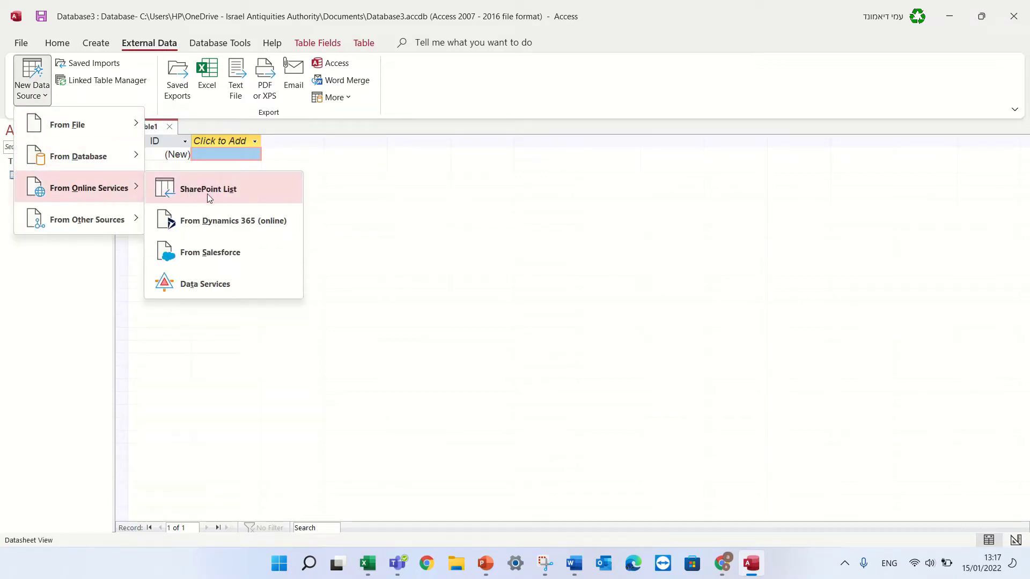
click(223, 192)
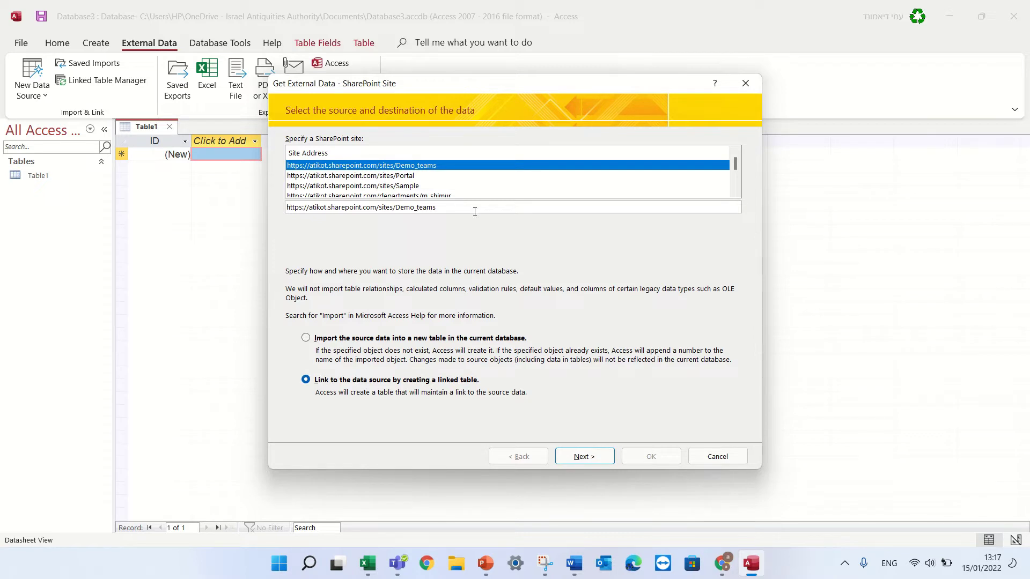
- Link only the David list from the Demo_teams site, leaving abc unchecked
click(452, 210)
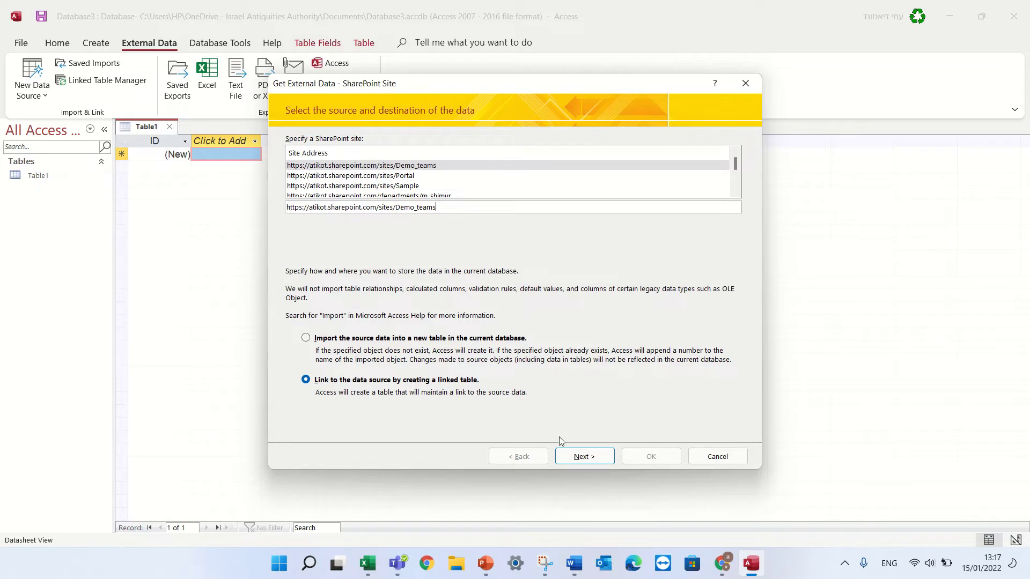
click(595, 461)
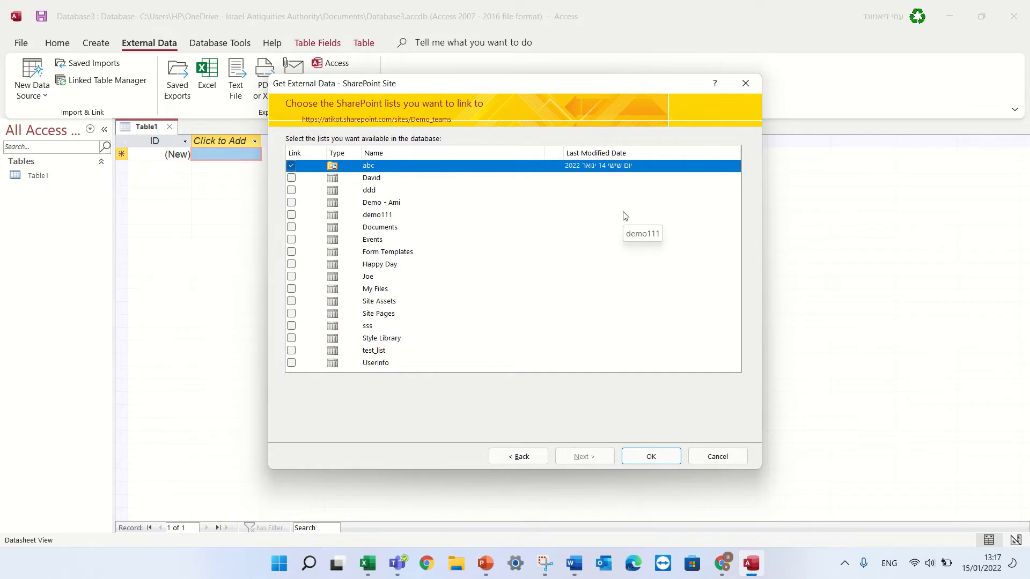
click(291, 166)
click(291, 179)
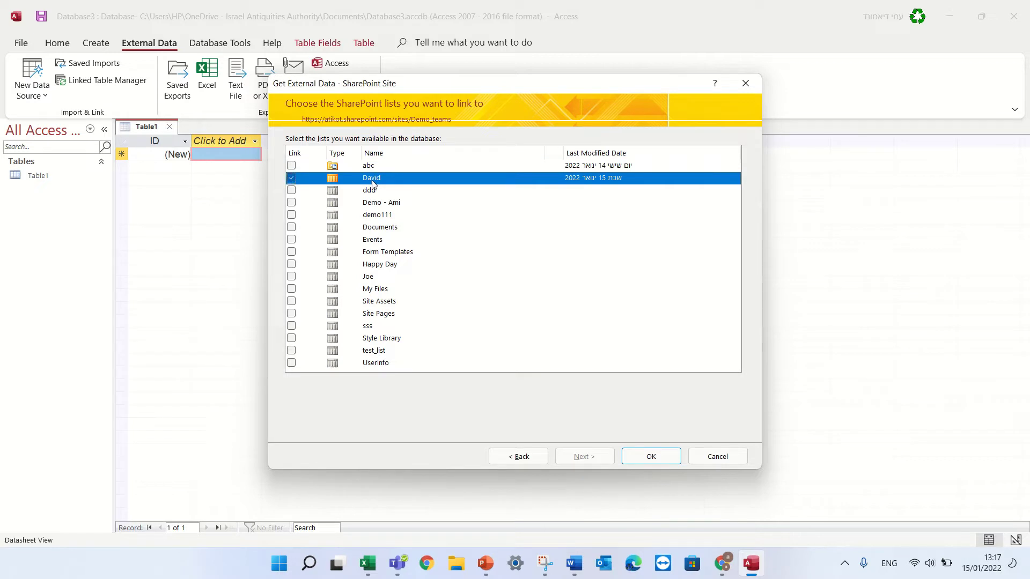
click(652, 459)
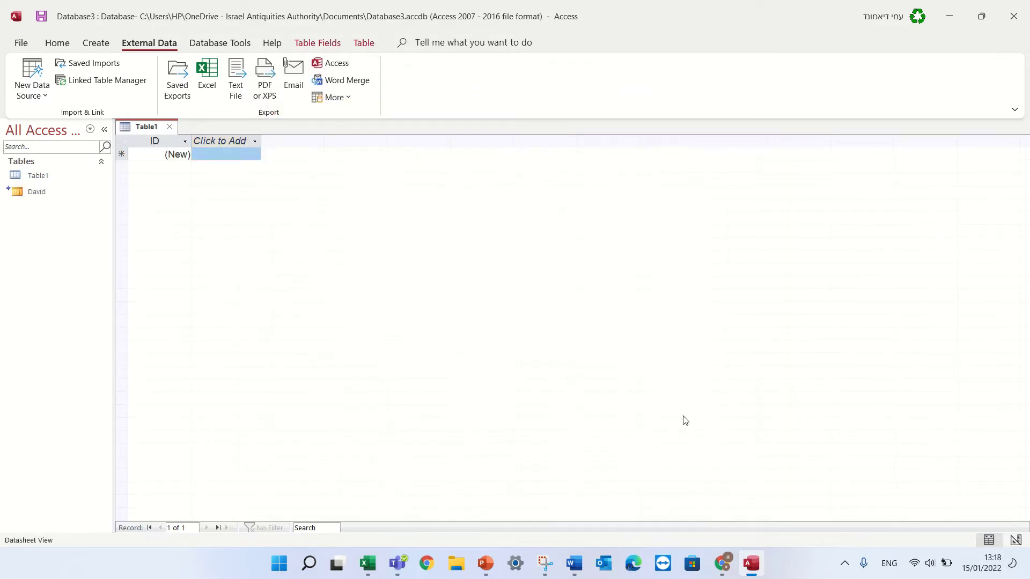
- Open the linked David table and compare its eight records with the SharePoint list in Chrome
click(35, 194)
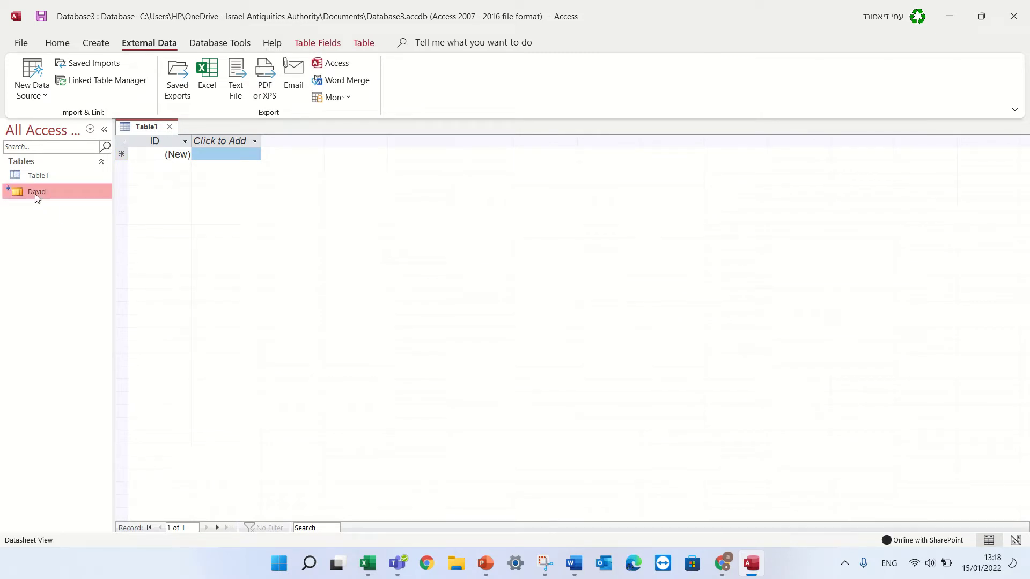
double_click(31, 197)
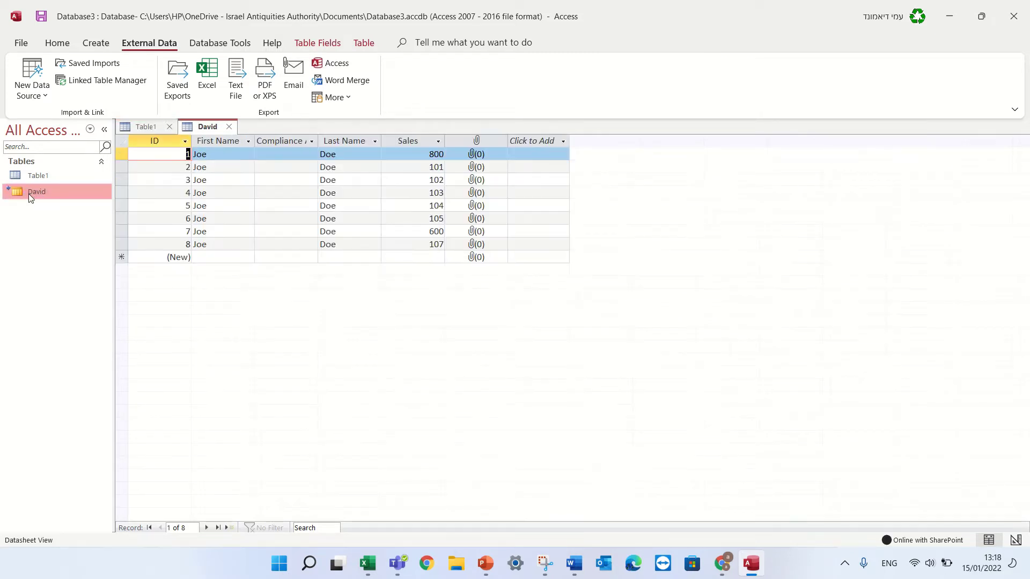
click(723, 565)
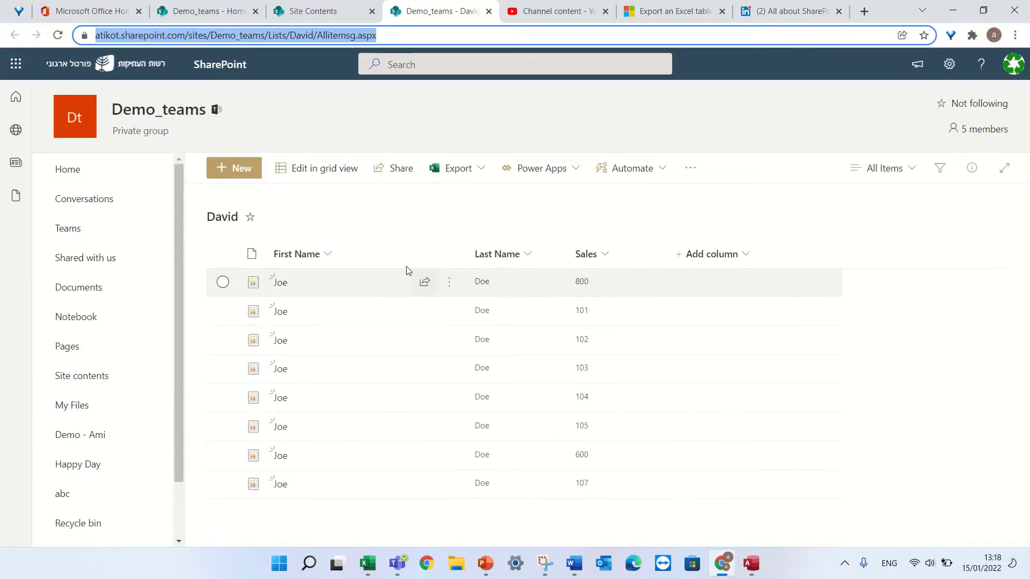
click(955, 15)
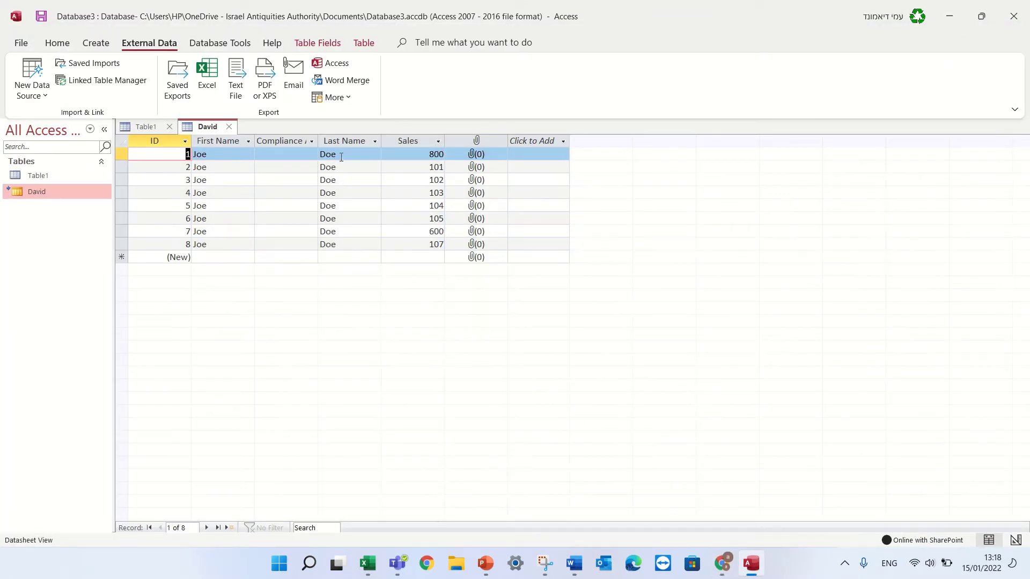
- Change record 1's last name to 'david' and its sales to 1000
click(343, 156)
key(BackSpace)
key(BackSpace)
key(BackSpace)
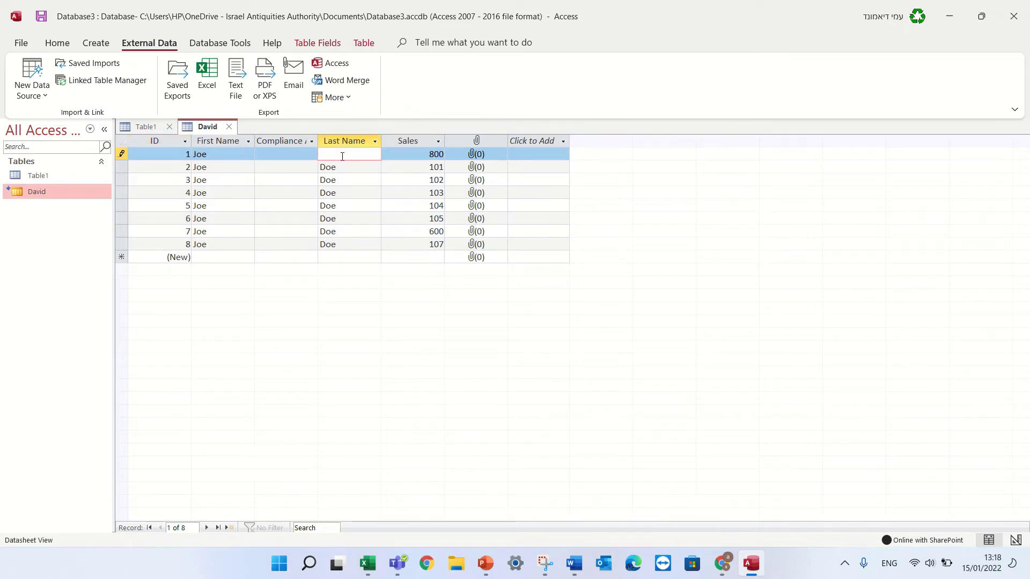
text(david)
key(Tab)
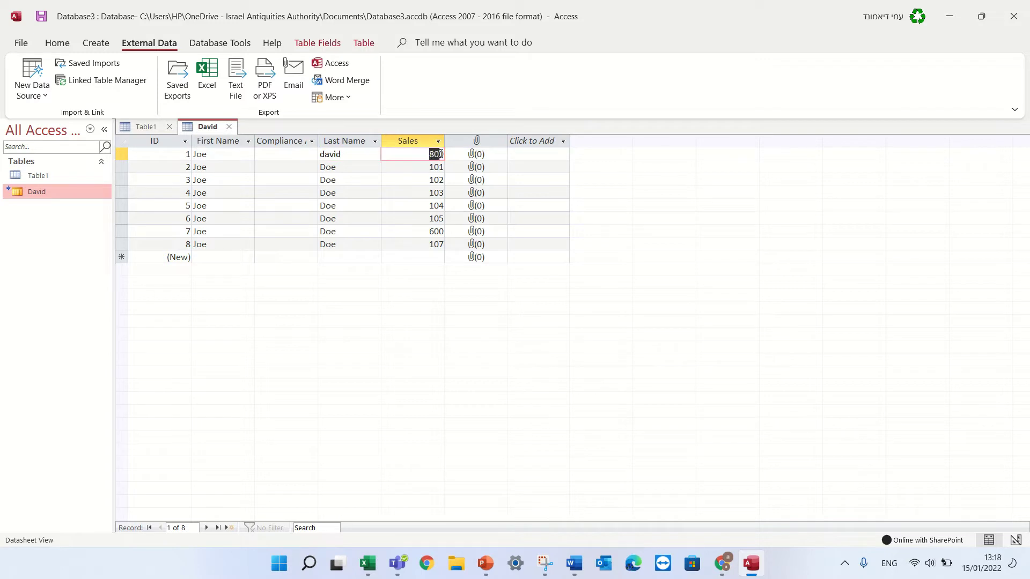
text(1000)
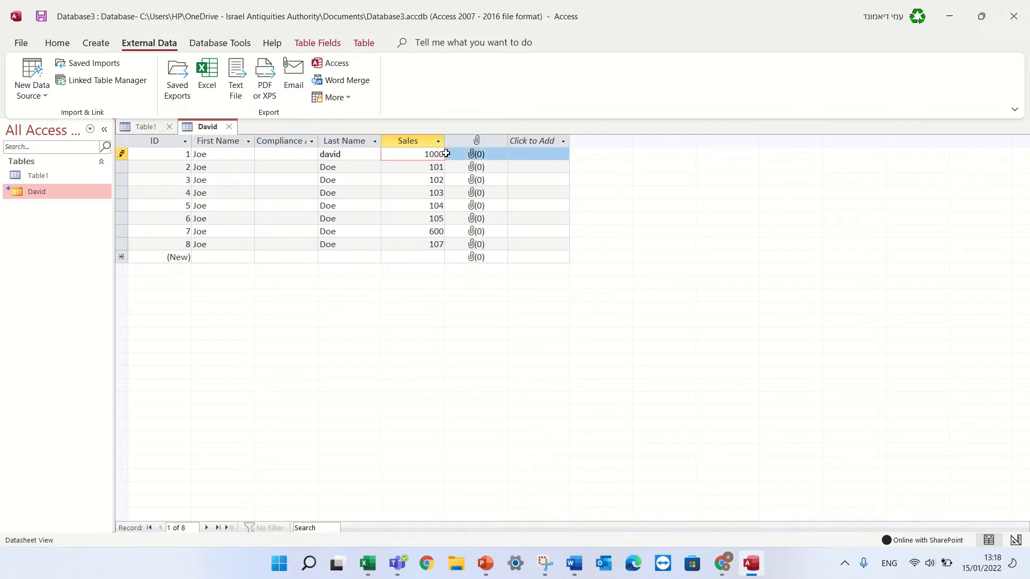
click(409, 204)
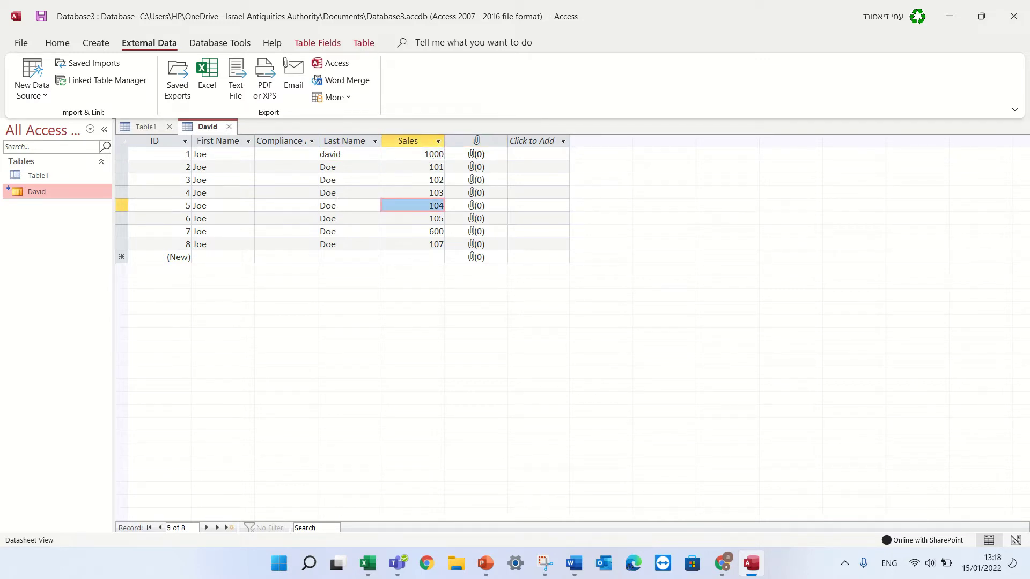
- Change record 5 to first name 'ami', last name 'DDD', sales 2000
click(337, 204)
key(BackSpace)
key(BackSpace)
key(BackSpace)
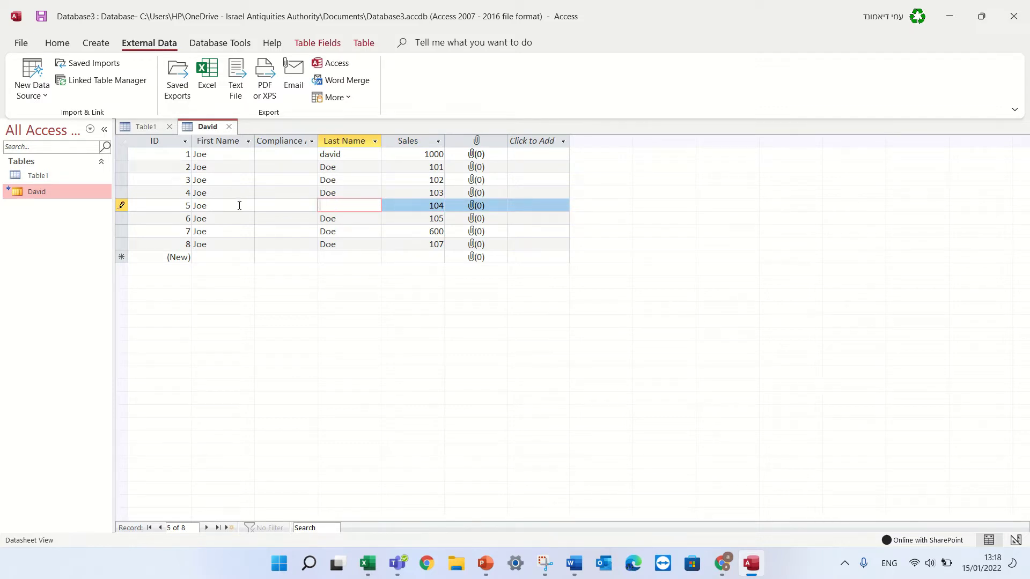
click(233, 205)
key(BackSpace)
key(BackSpace)
text(ami)
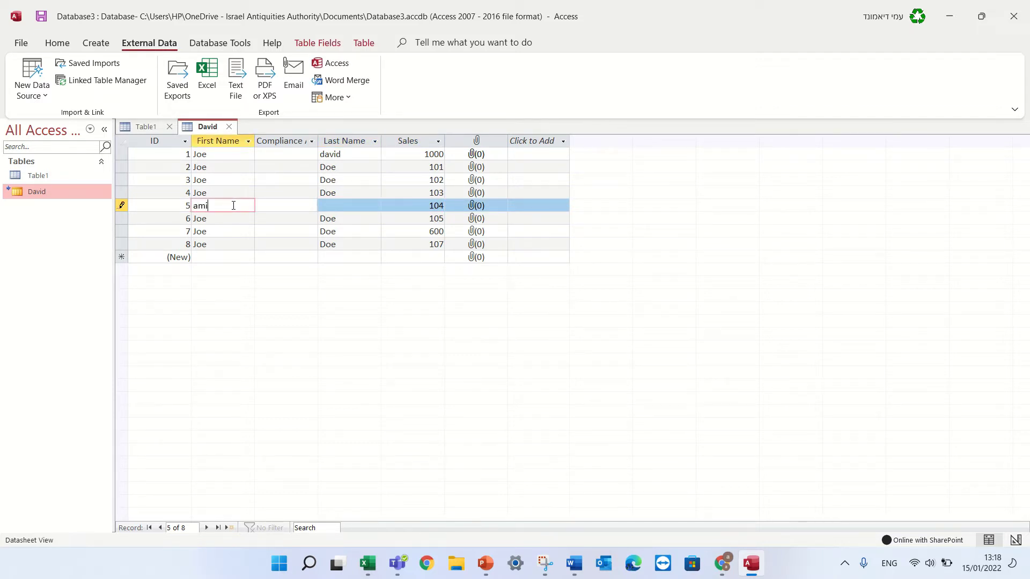
click(335, 203)
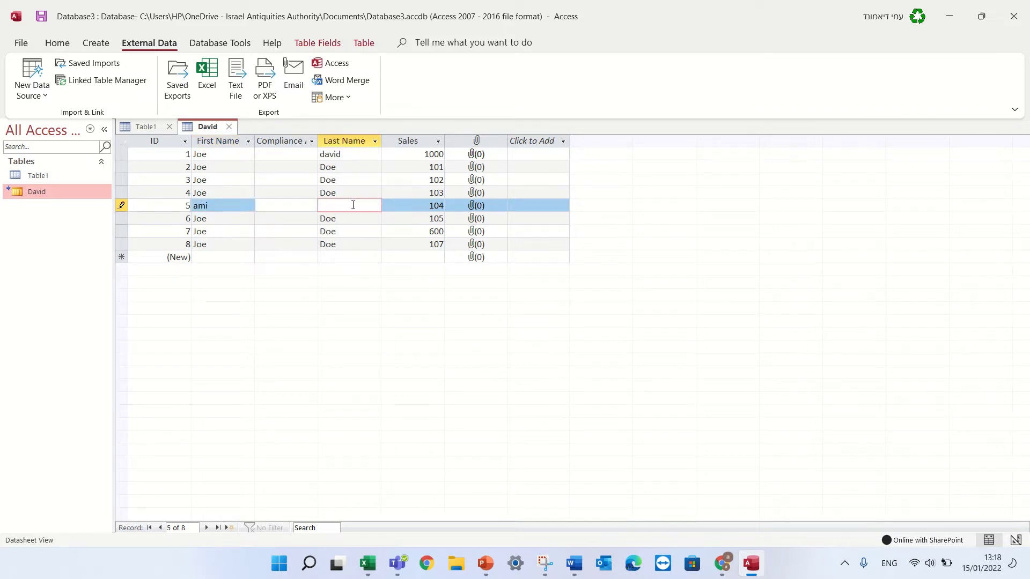
text(DDD)
key(Tab)
text(2000)
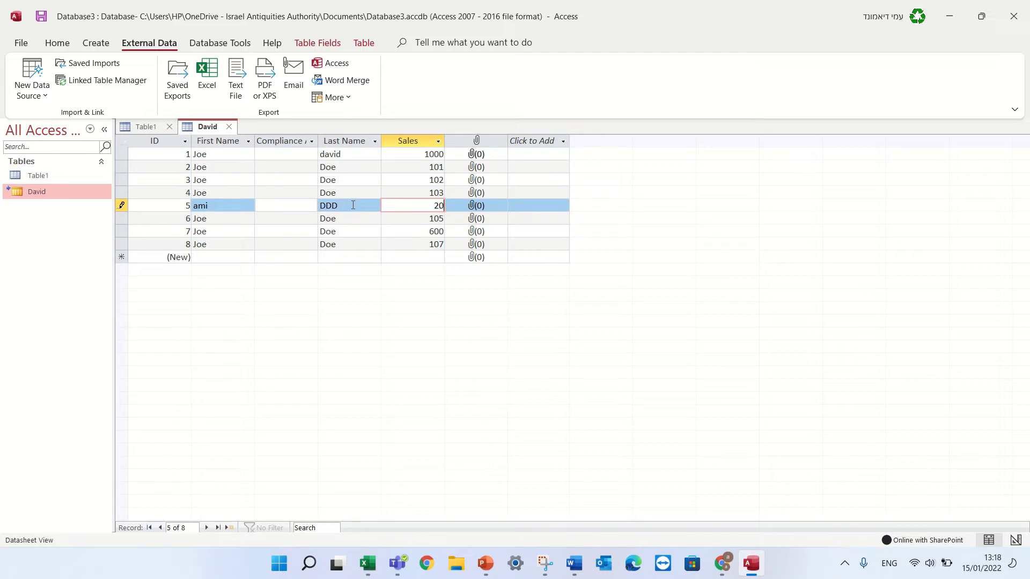
click(327, 259)
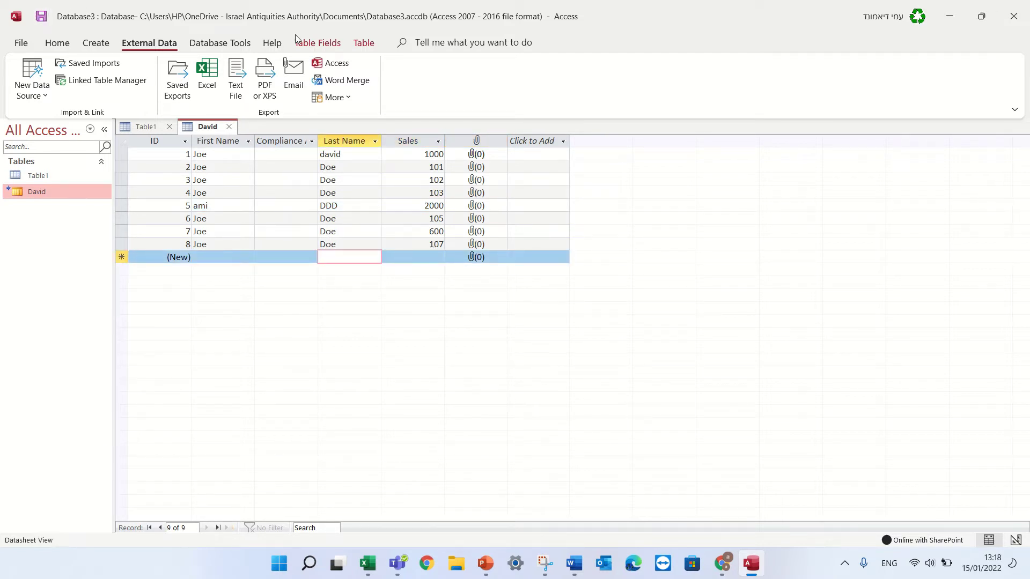
- Reload the SharePoint David list to confirm the Access edits, then return to Access
click(949, 16)
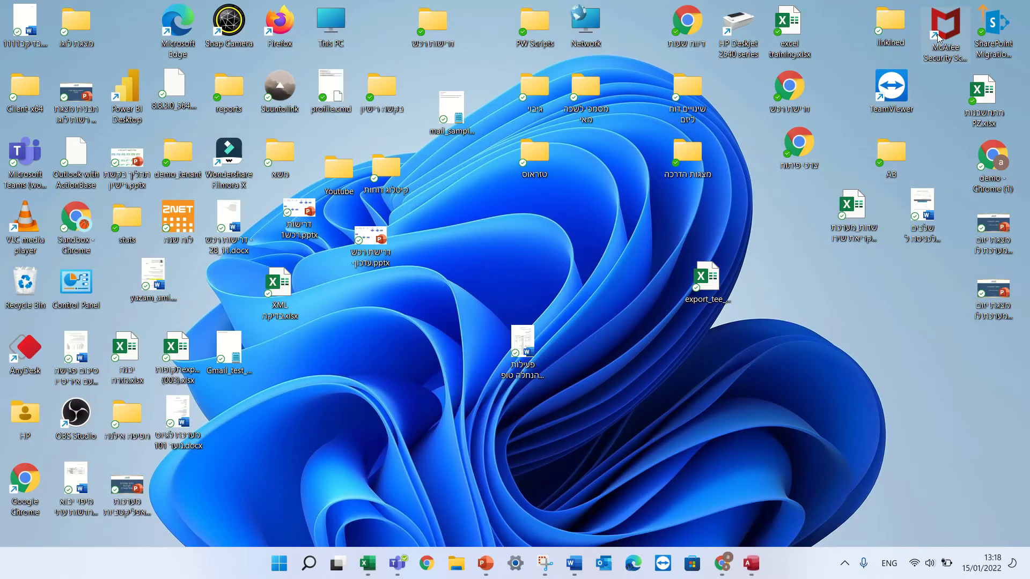
click(722, 563)
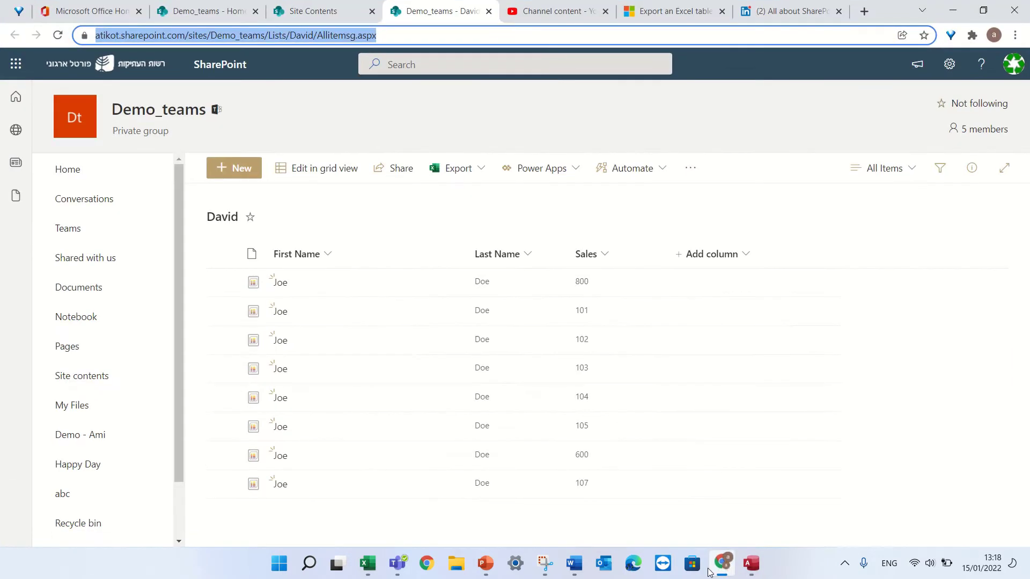
click(57, 35)
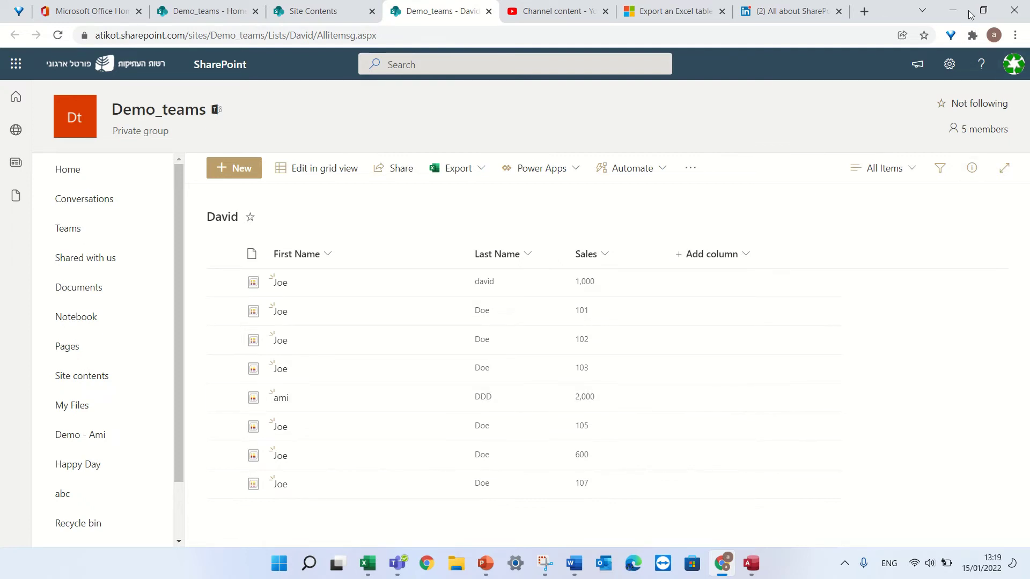
click(751, 563)
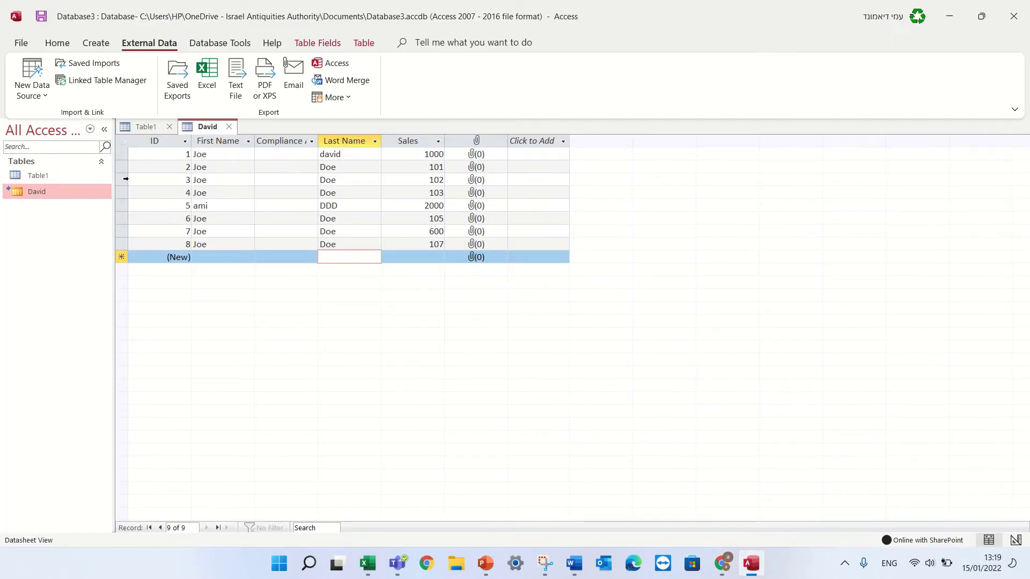
- Select records 3 through 8 in the David table and delete them, confirming with Yes
drag(125, 178, 120, 242)
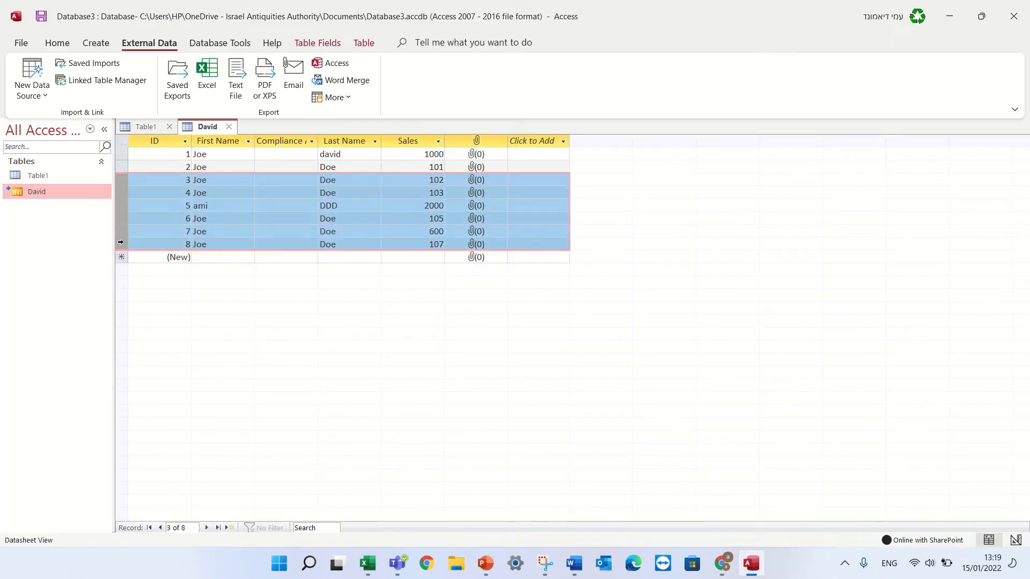
key(Delete)
click(493, 325)
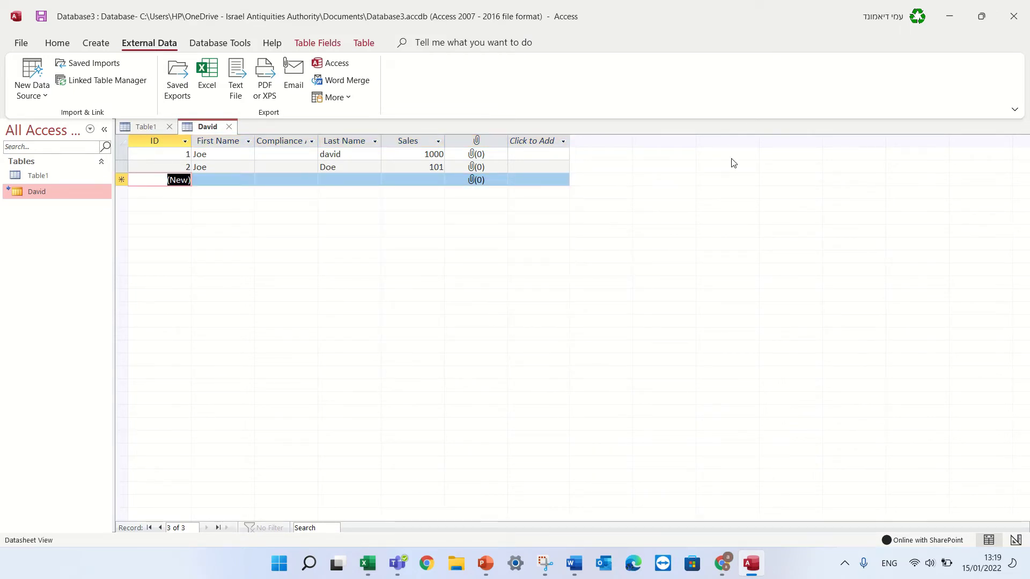
click(950, 19)
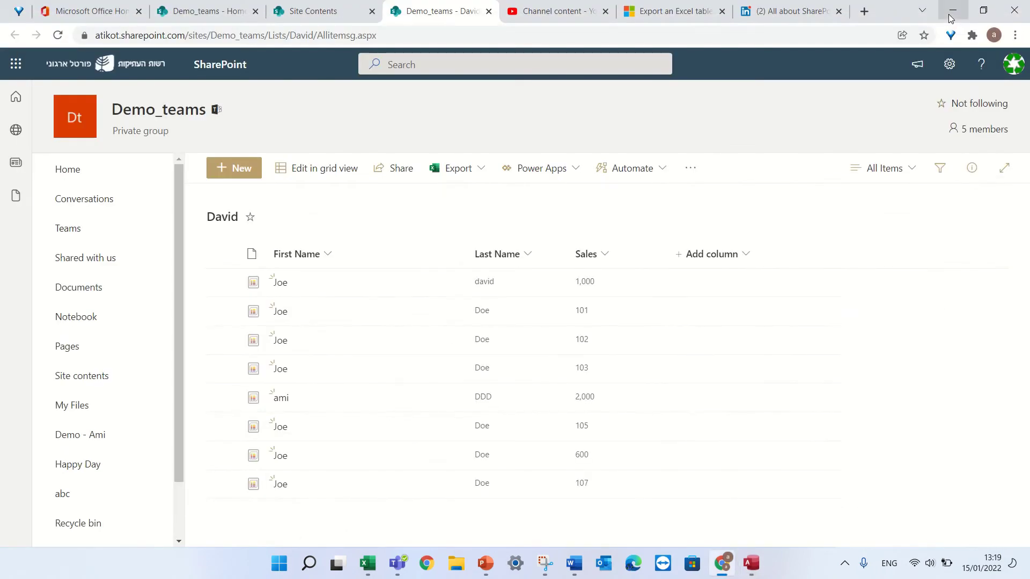
- Reload the SharePoint list to see only two Joe rows, then return to Access
click(66, 35)
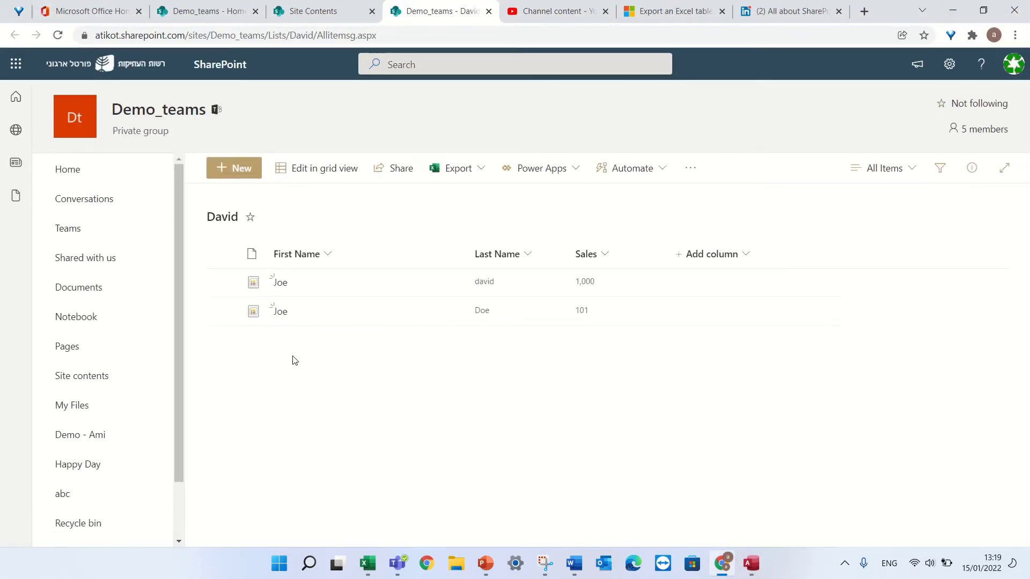
click(753, 565)
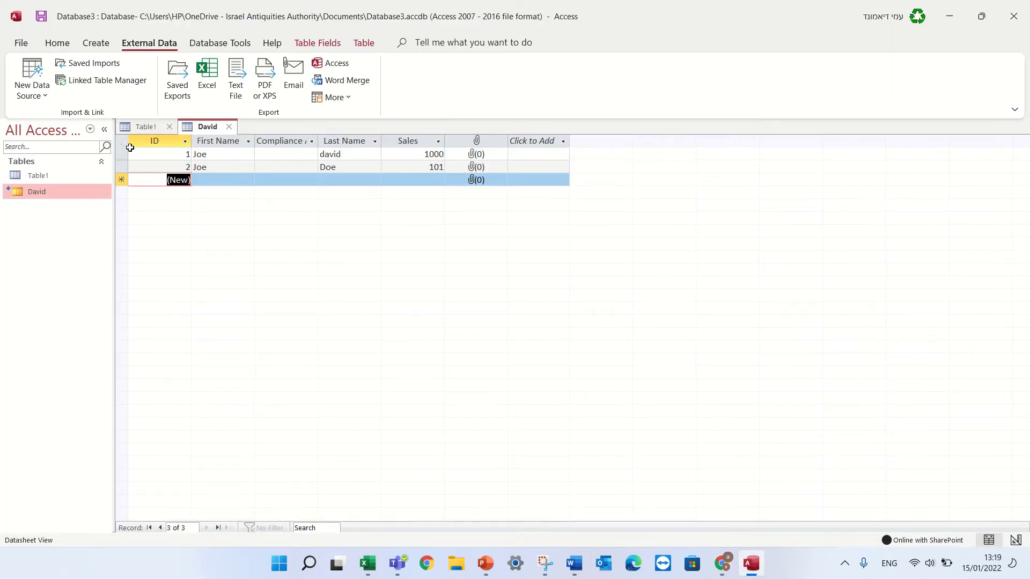
- Copy records 1 and 2 and paste them as new records 9 and 10
drag(119, 155, 121, 169)
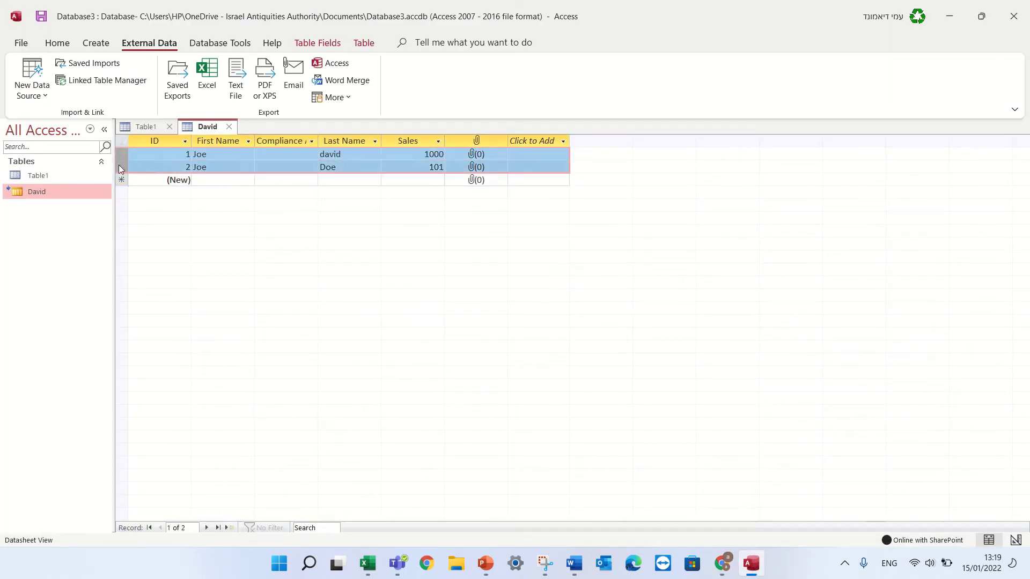
click(121, 180)
key(ctrl+v)
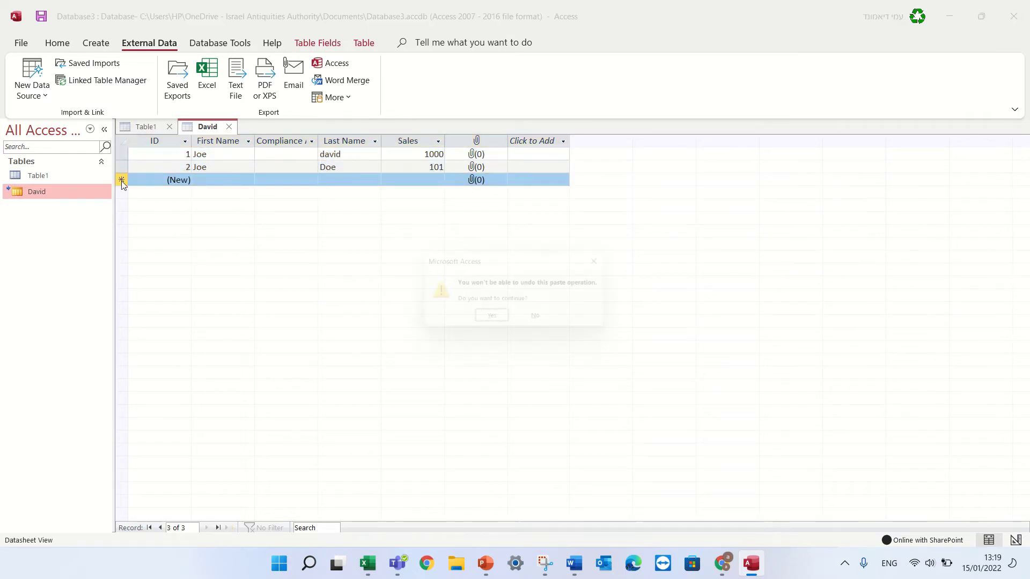
click(493, 321)
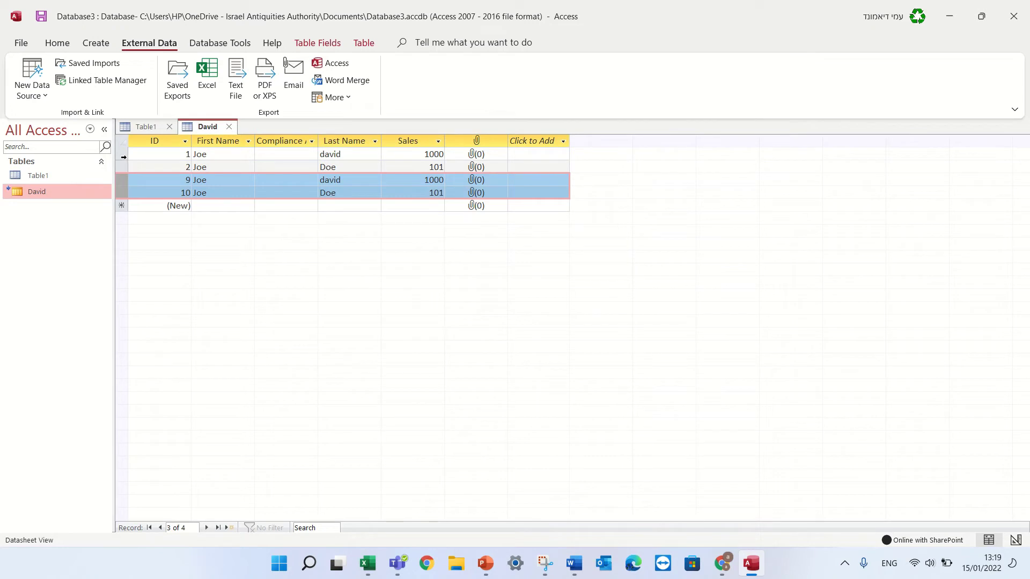
- Copy all four records and paste them as new records 11 through 14
click(123, 157)
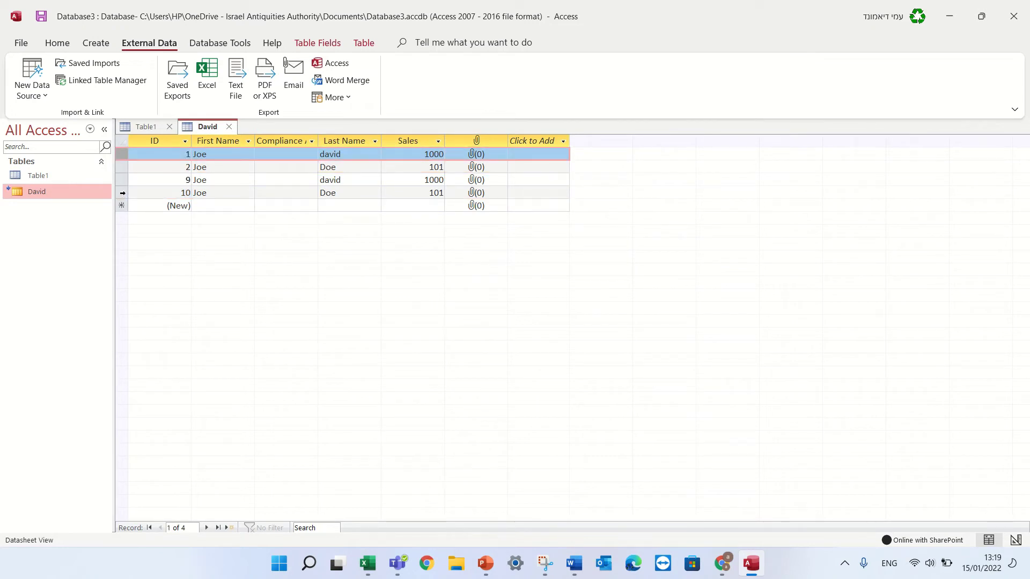
drag(121, 152, 117, 188)
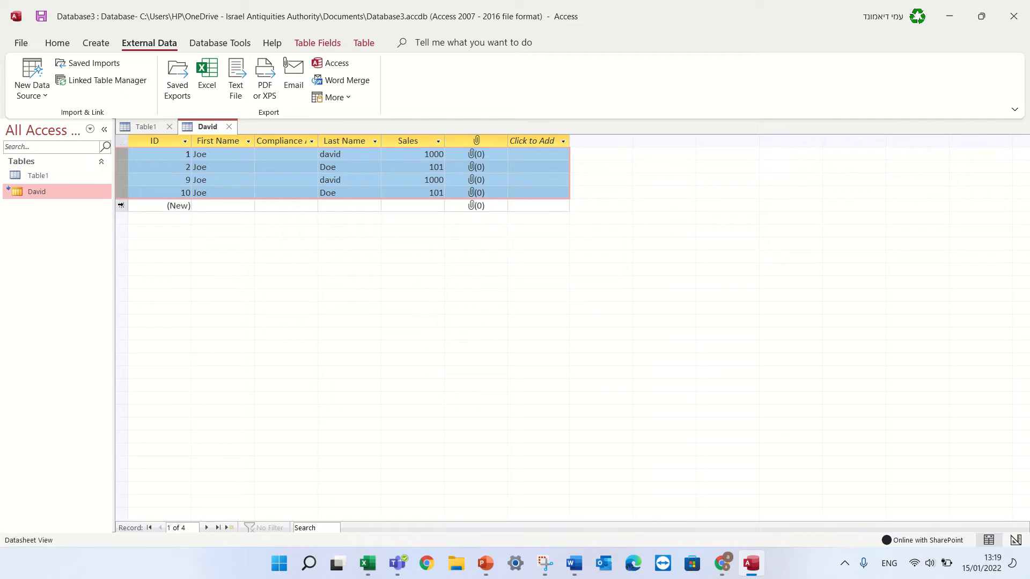
click(121, 205)
key(ctrl+v)
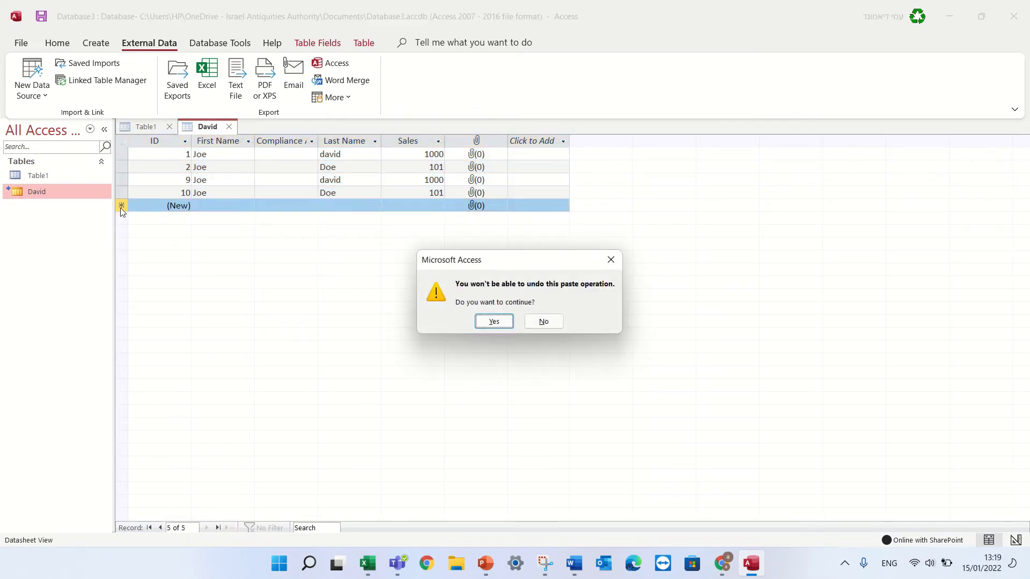
click(504, 320)
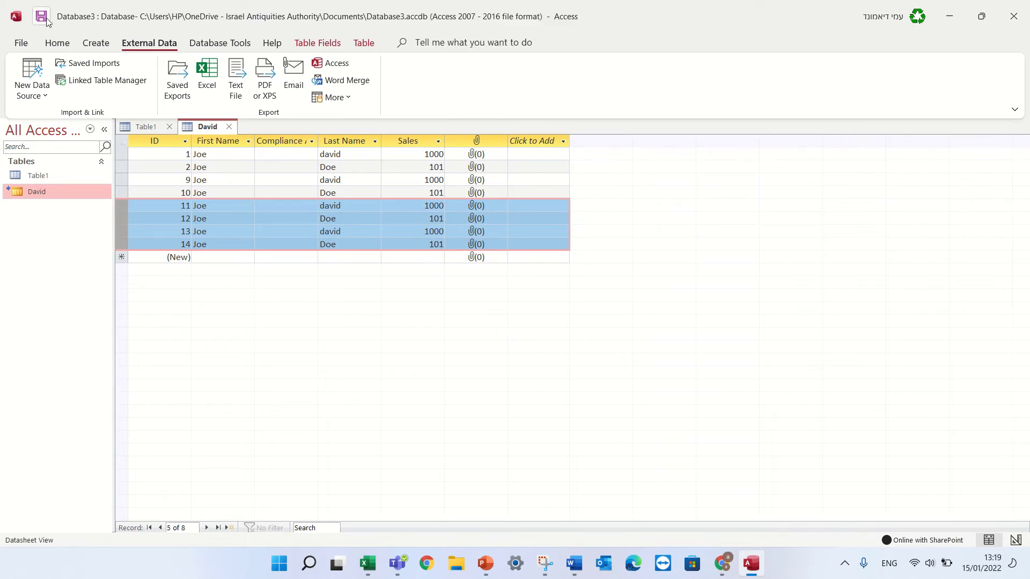
click(951, 10)
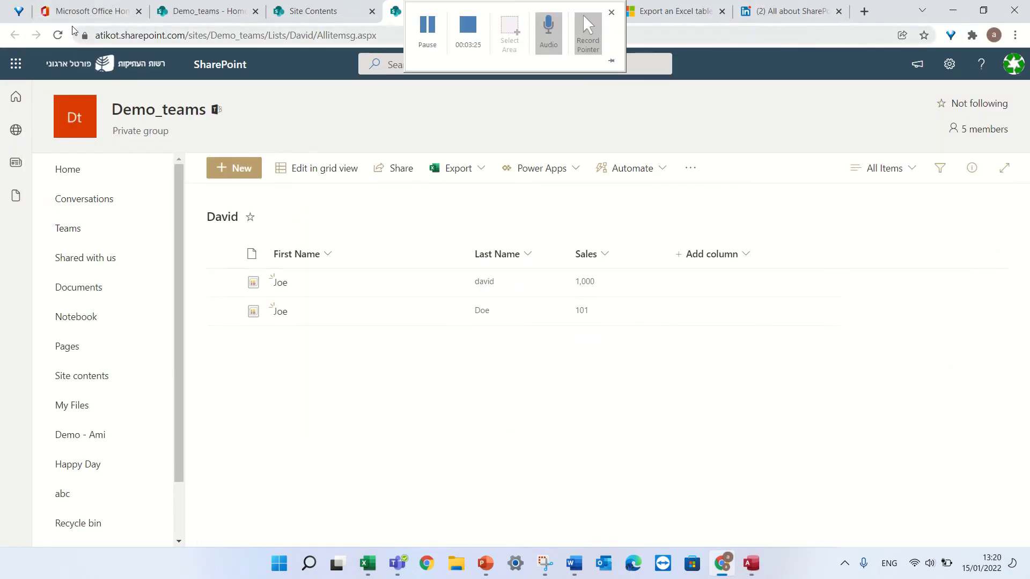
- Reload the SharePoint list to see eight rows alternating david 1,000 and Doe 101
click(57, 35)
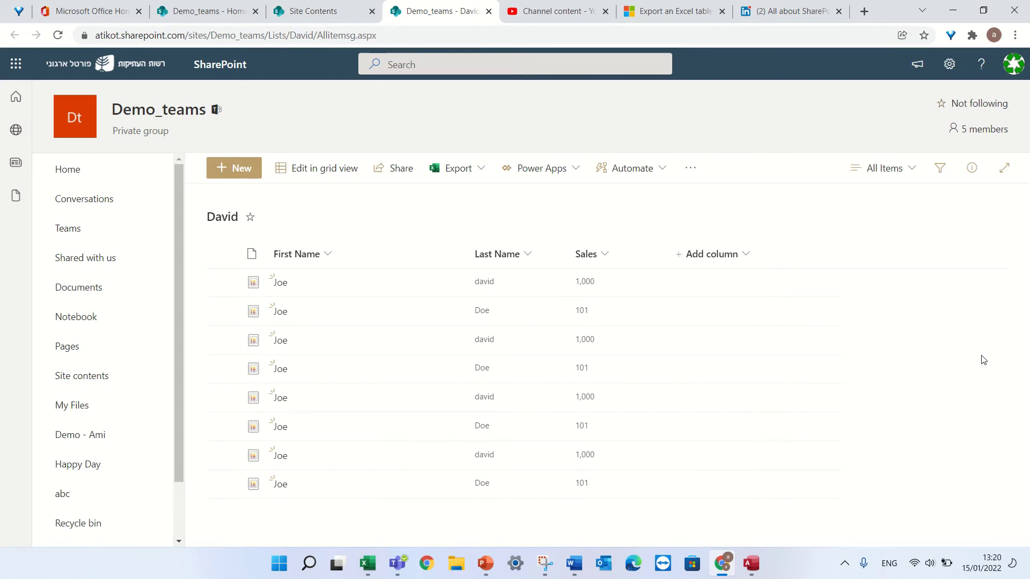
click(755, 572)
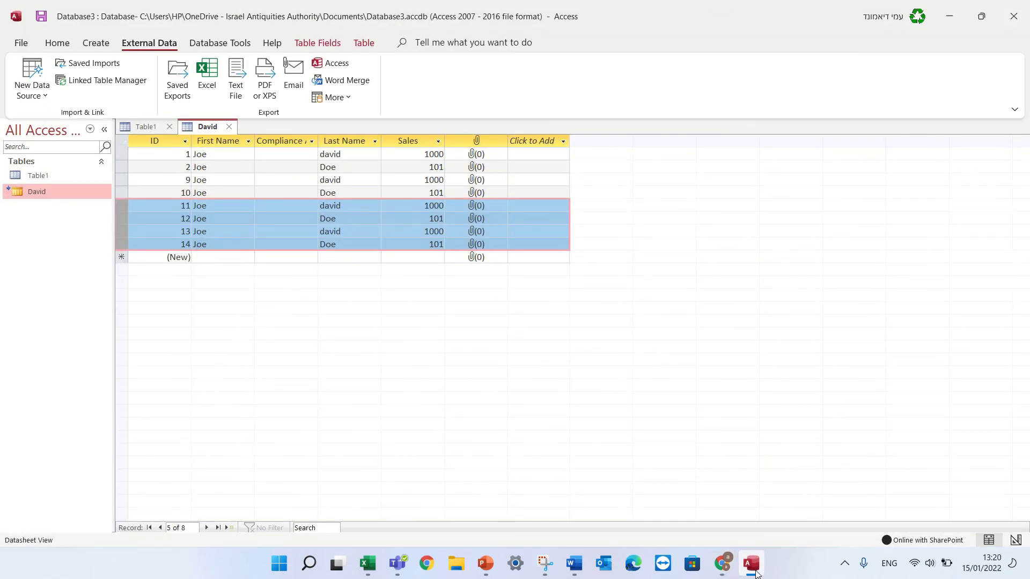
- Delete all eight records from the David table in Access, then return to the browser
key(ctrl+a)
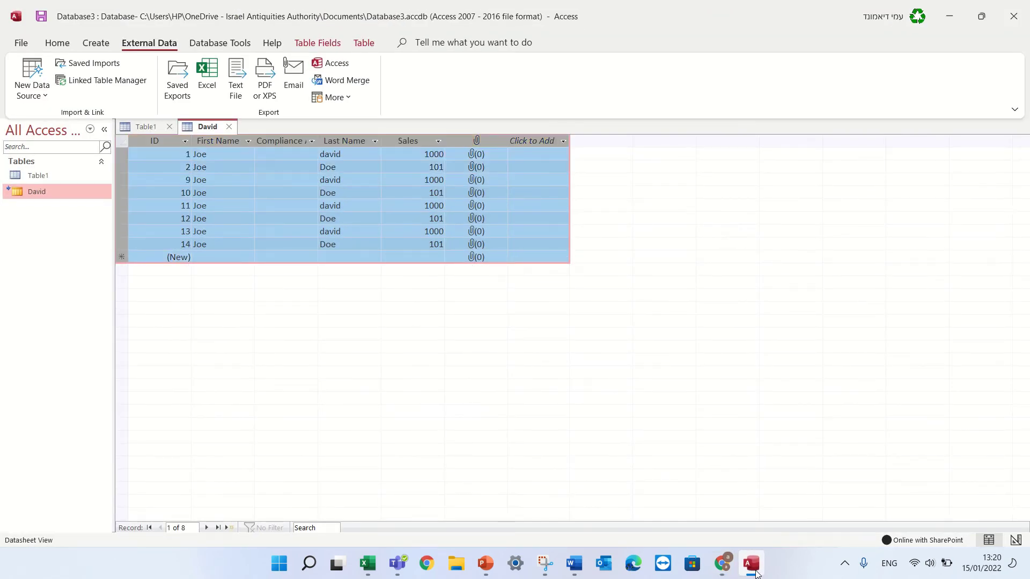
key(Delete)
click(492, 327)
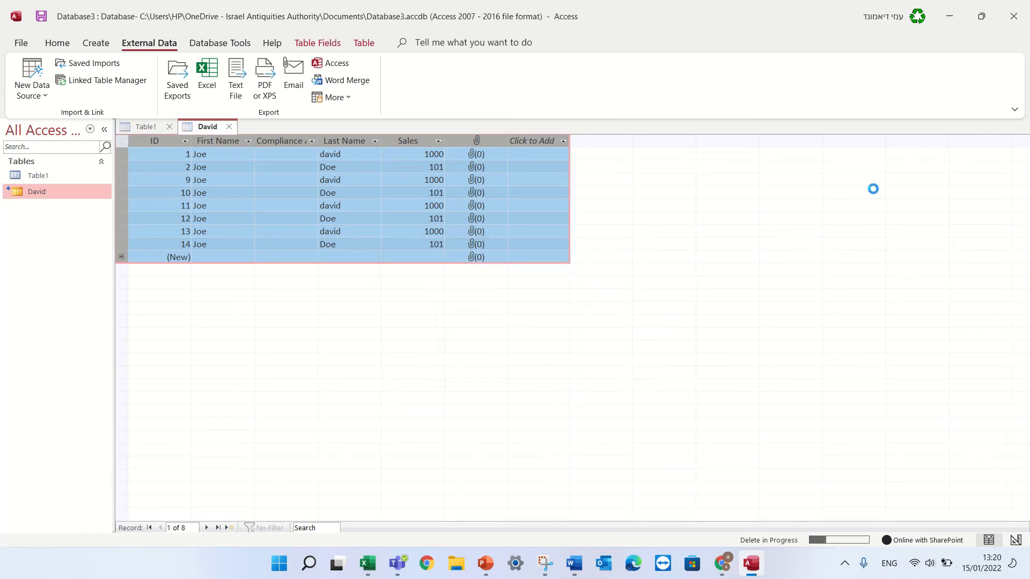
key(alt+Tab)
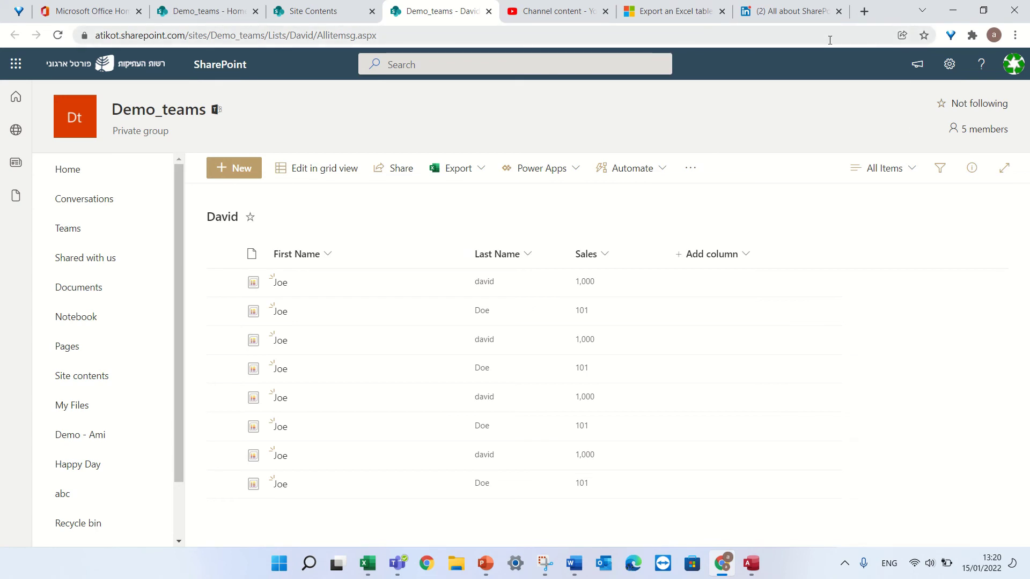
- Reload the SharePoint David list to confirm it is empty, then open the Settings gear panel
click(58, 35)
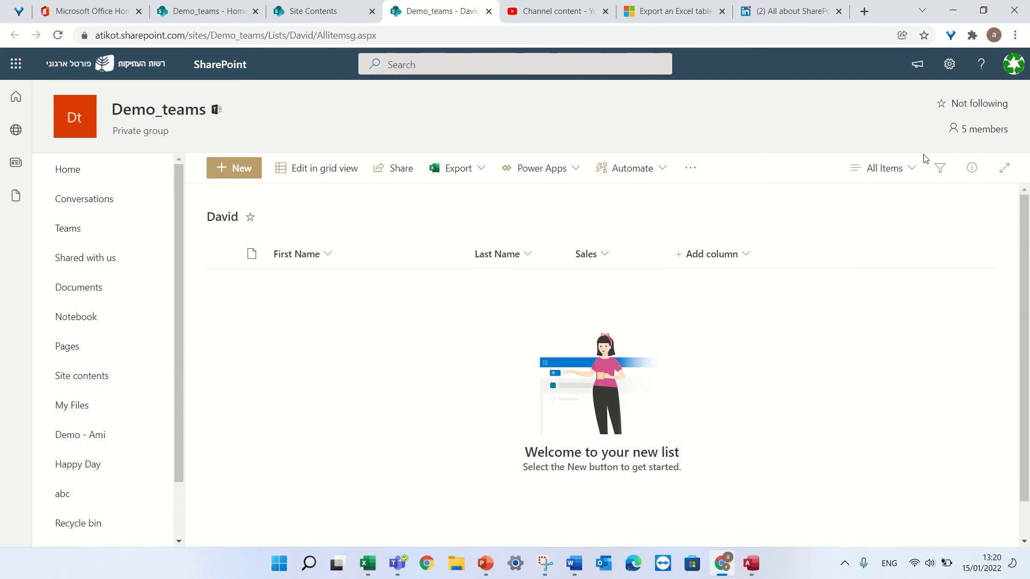
click(951, 71)
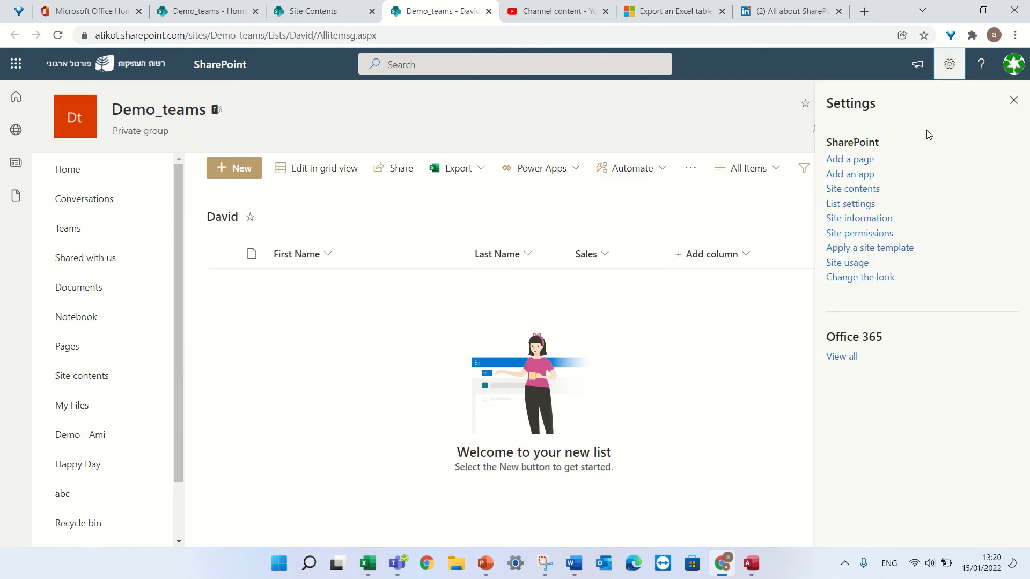
- Select all items in the site's Recycle Bin and restore them
click(873, 190)
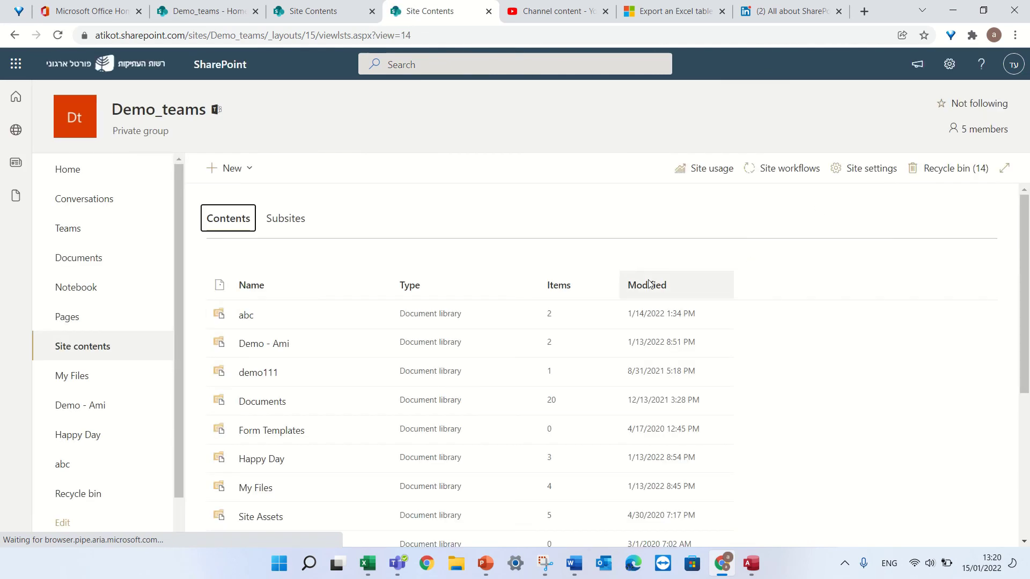
click(950, 180)
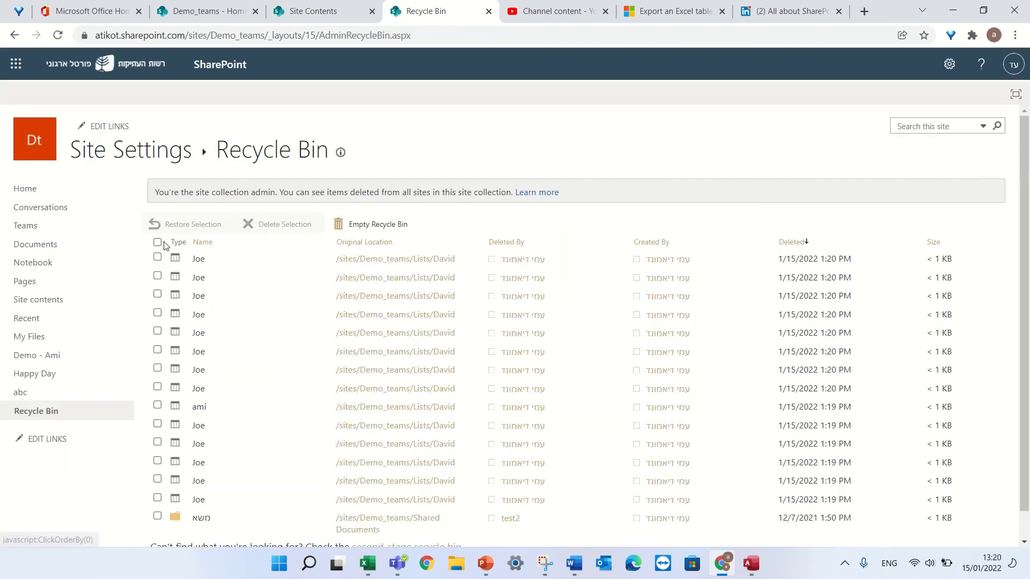
click(158, 243)
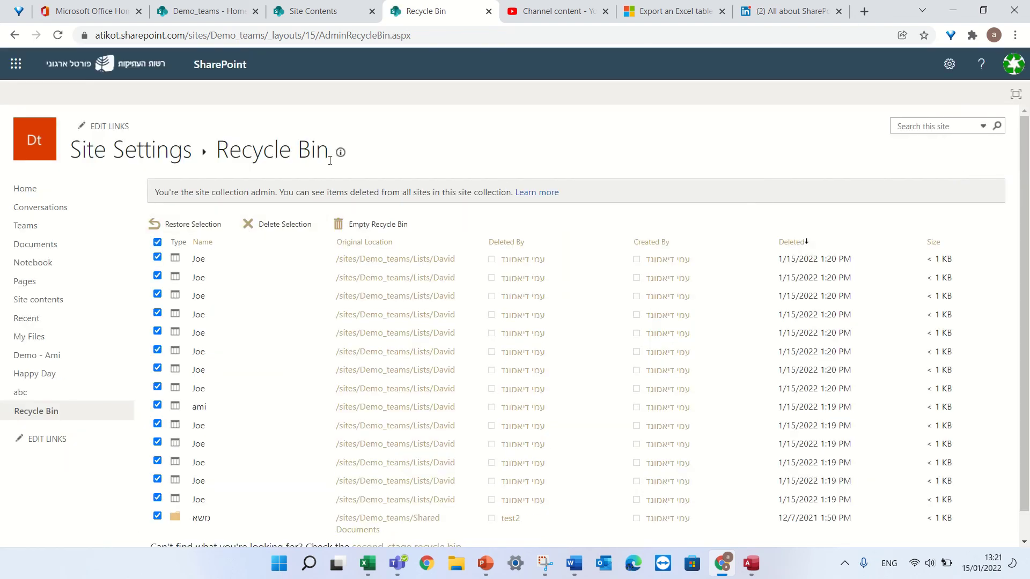
click(202, 224)
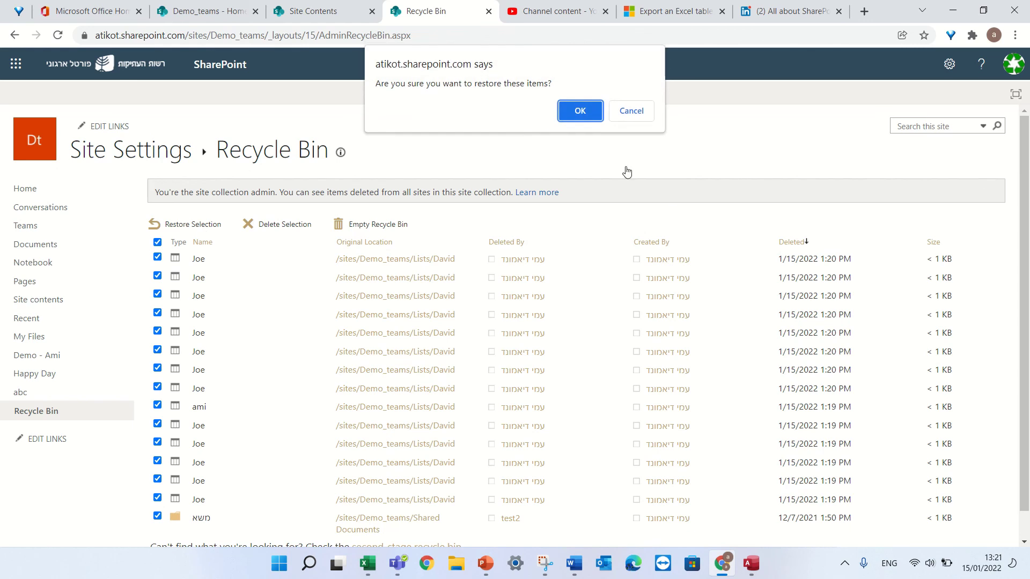
click(580, 111)
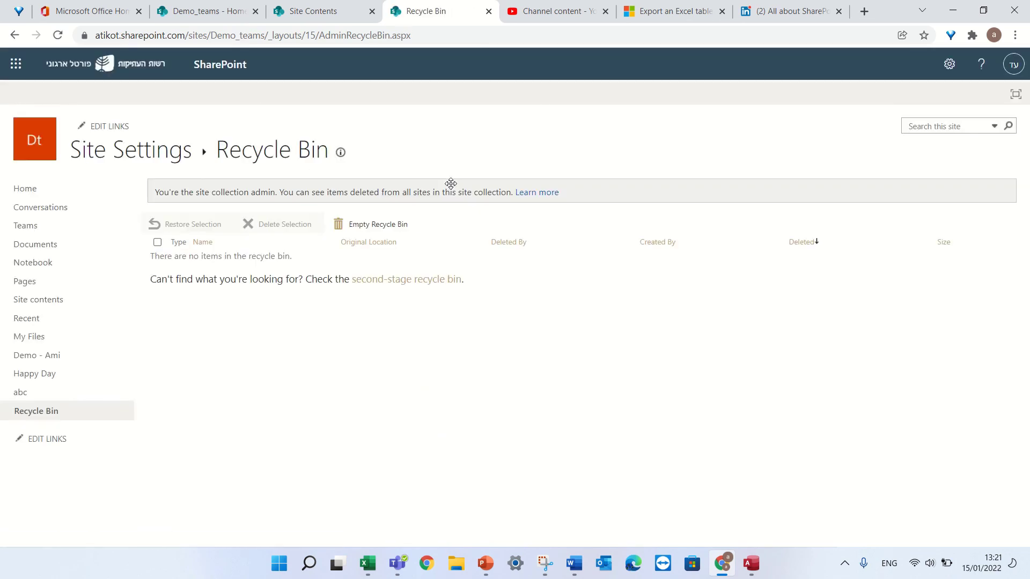
- Return to Site Contents and scroll down to the David list, now showing 14 items
click(52, 303)
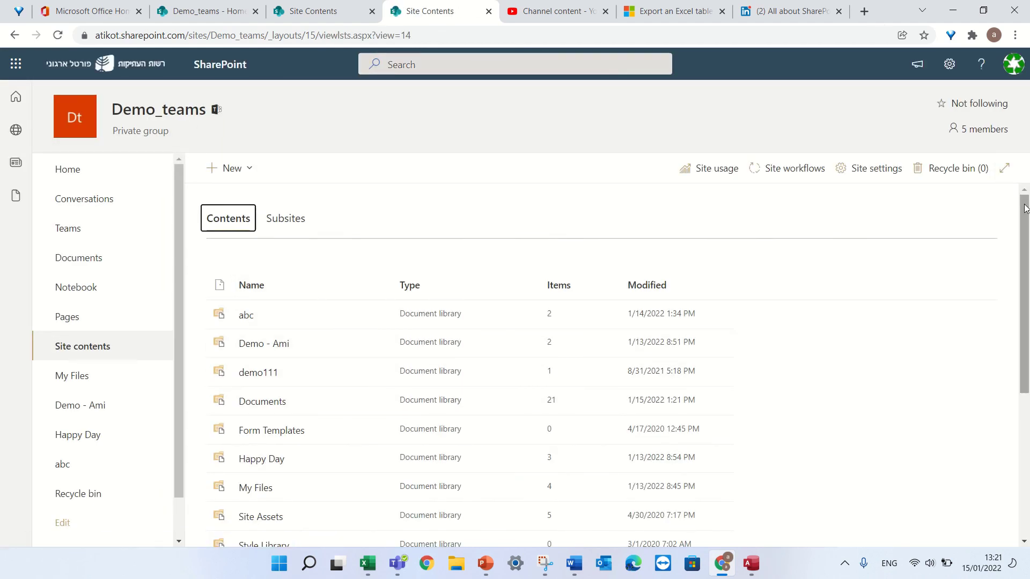
drag(1024, 235, 1025, 351)
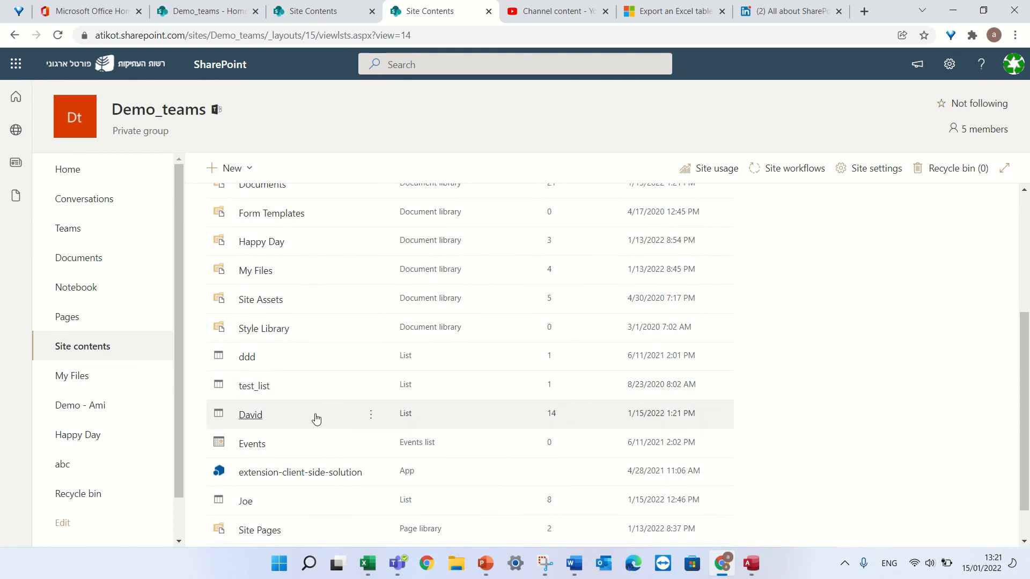